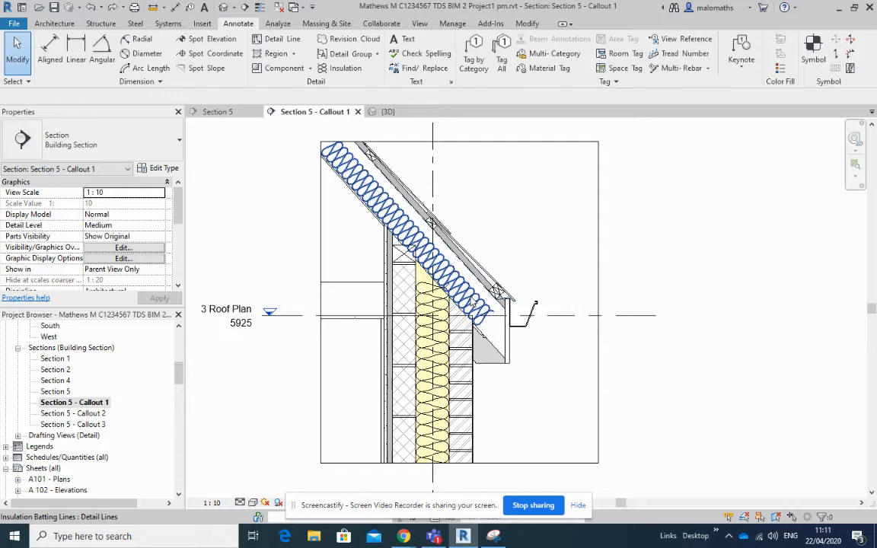
# - Apply a halftone graphic override in this view to the sloping roof insulation batting
pyautogui.click(472, 303)
pyautogui.rightClick(472, 298)
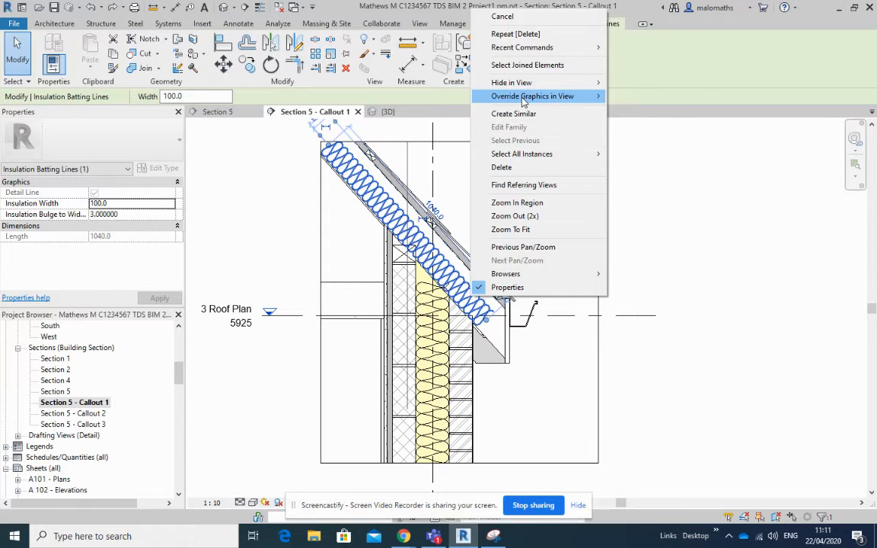
pyautogui.moveTo(523, 97)
pyautogui.click(638, 97)
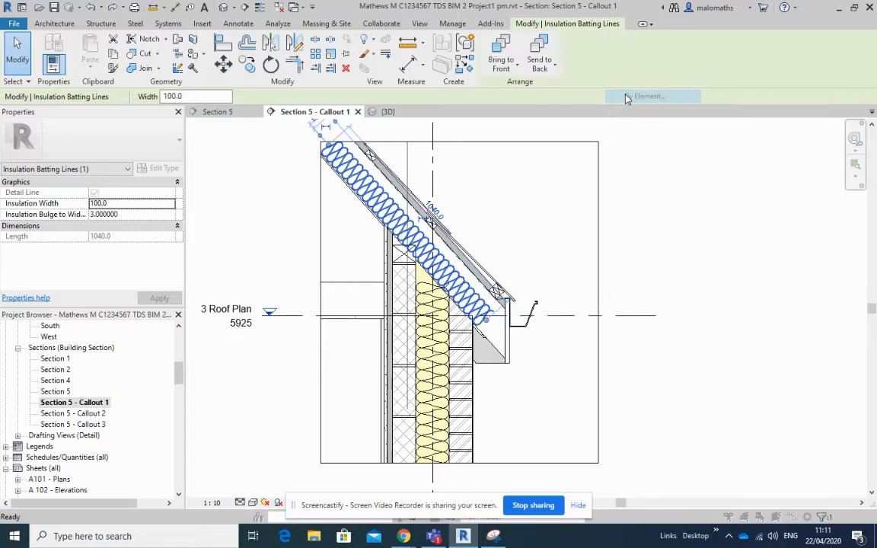
pyautogui.click(485, 227)
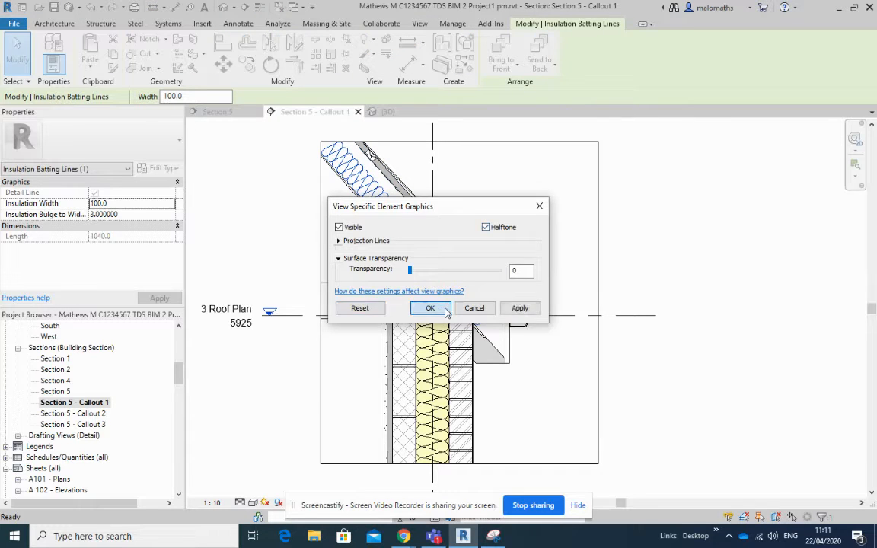
pyautogui.click(430, 307)
pyautogui.click(569, 261)
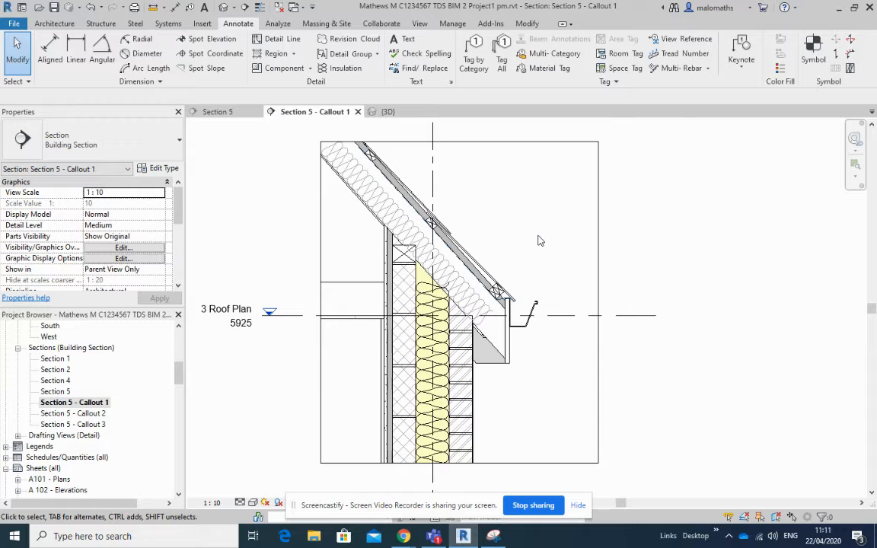
# - Delete the insulation batting from the sloping roof and from the wall cavity
pyautogui.click(474, 302)
pyautogui.press('Delete')
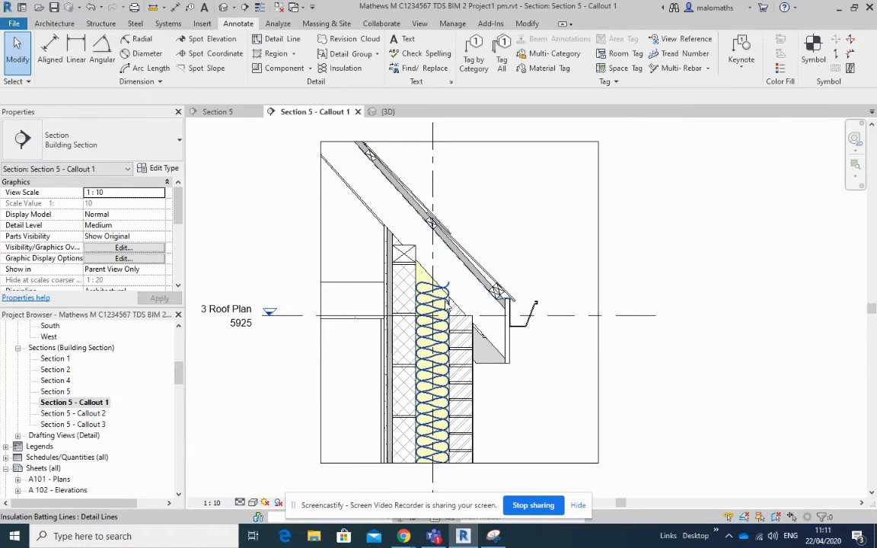
pyautogui.click(447, 306)
pyautogui.press('Delete')
pyautogui.scroll(-2, 480, 256)
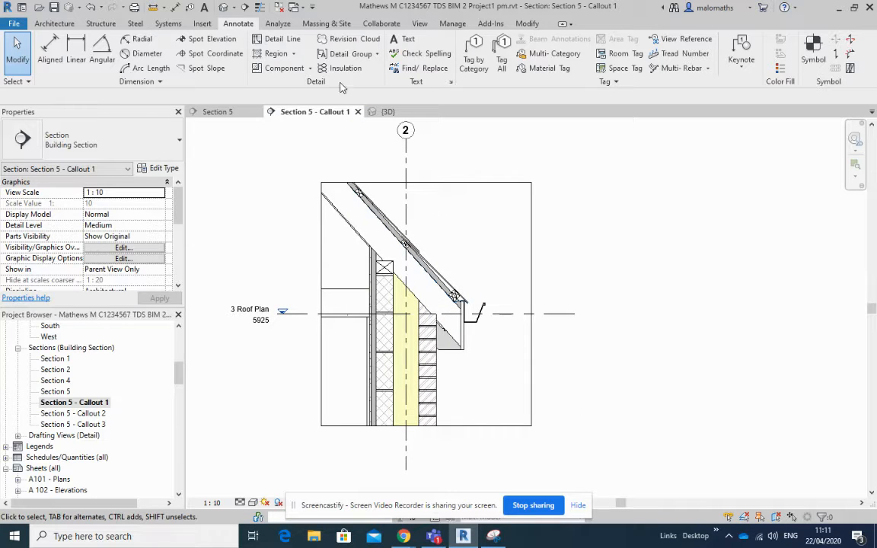
# - Create a rectangular filled region of type Insulation Background 2, about 124 by 428 mm, in the empty area outside the roof slope
pyautogui.click(294, 54)
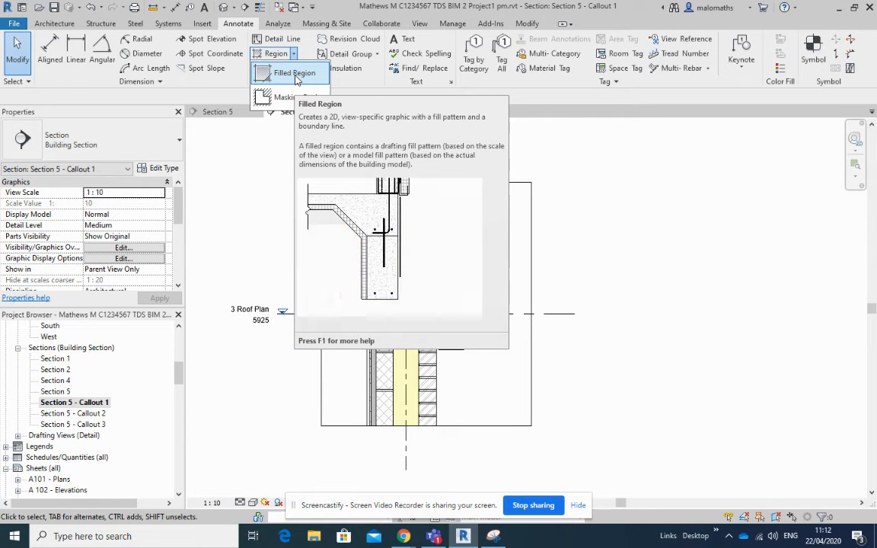
pyautogui.click(297, 80)
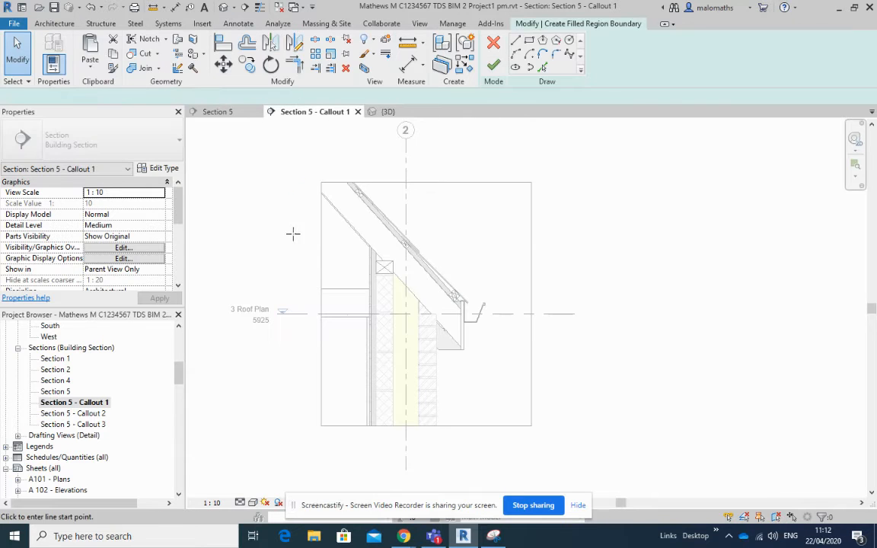
pyautogui.click(175, 147)
pyautogui.moveTo(178, 225)
pyautogui.mouseDown()
pyautogui.moveTo(178, 209)
pyautogui.moveTo(180, 243)
pyautogui.moveTo(175, 215)
pyautogui.mouseUp()
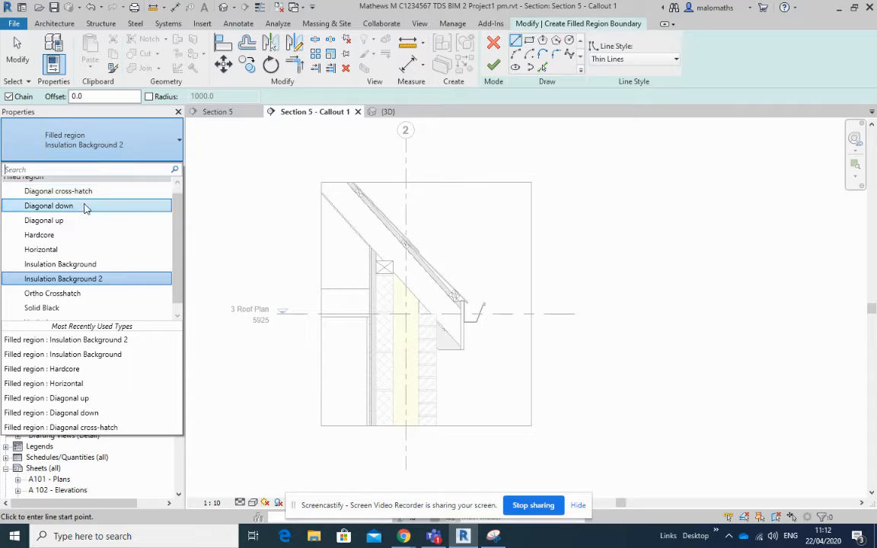
pyautogui.click(105, 279)
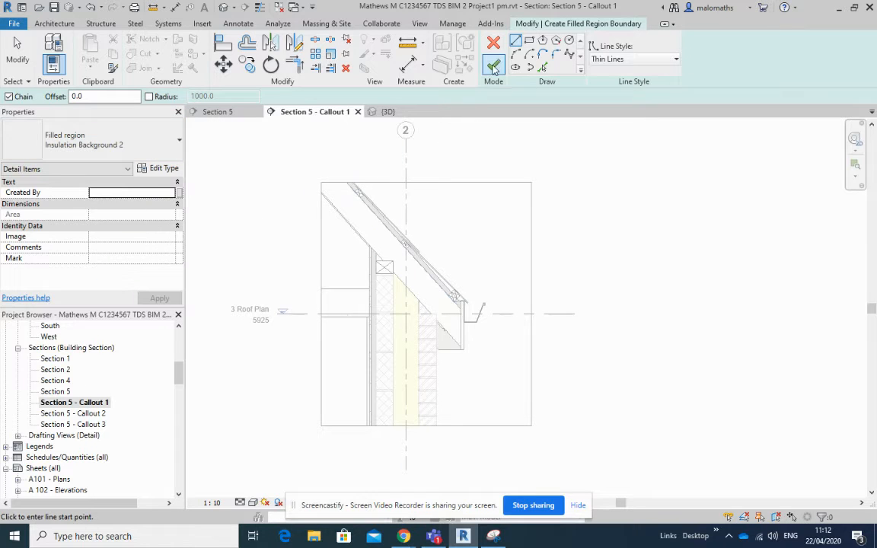
pyautogui.click(529, 40)
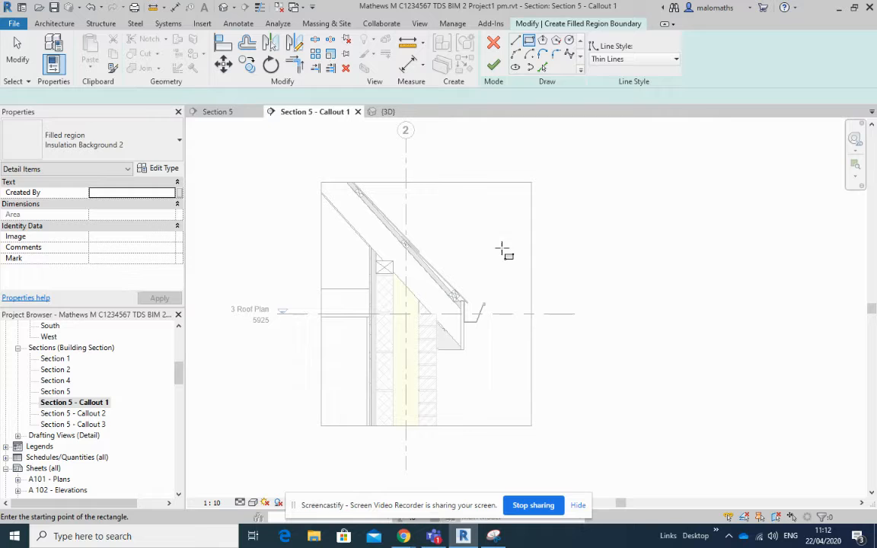
pyautogui.click(492, 201)
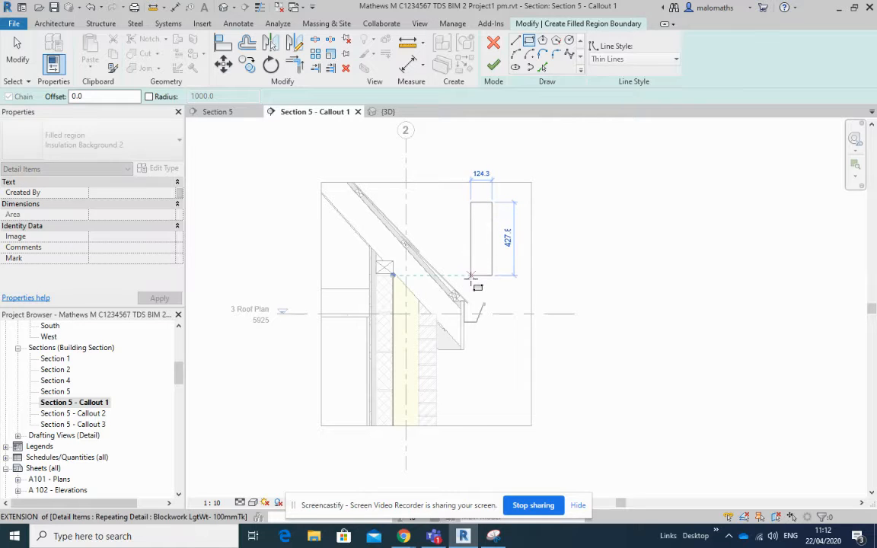
pyautogui.click(471, 275)
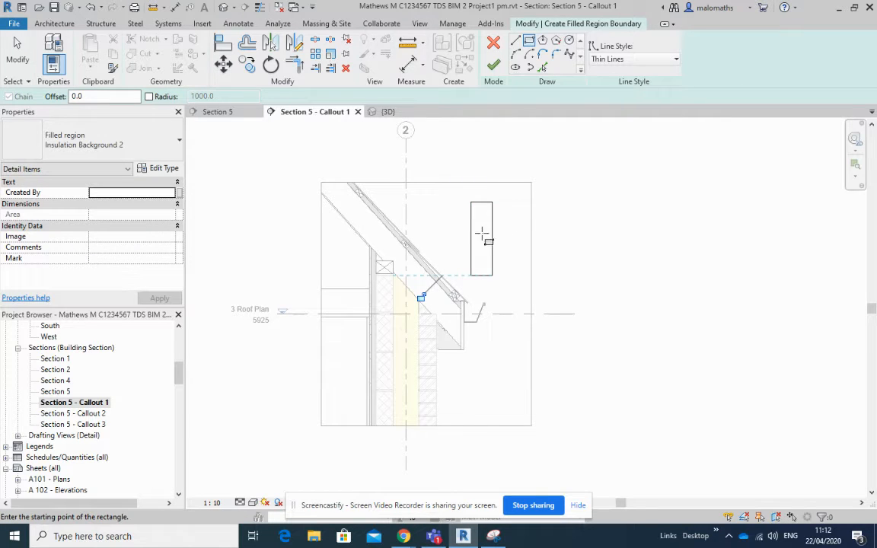
pyautogui.click(493, 68)
pyautogui.click(511, 226)
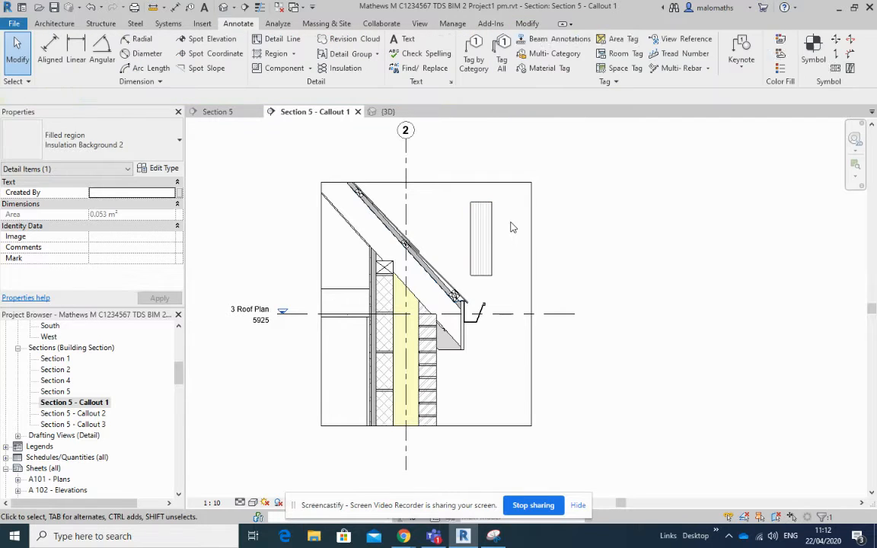
# - Set the foreground fill pattern of the Insulation Background 2 region type to Horizontal 1.5mm
pyautogui.scroll(3, 475, 260)
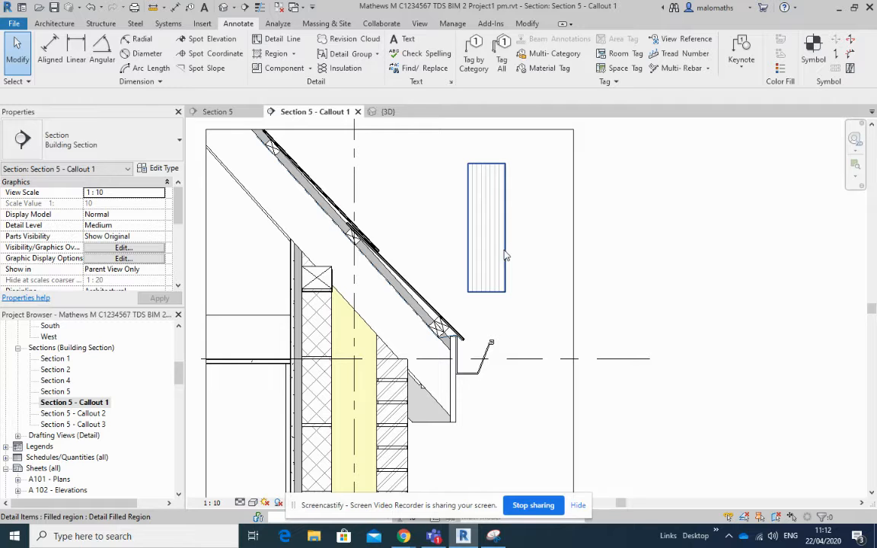
pyautogui.click(506, 256)
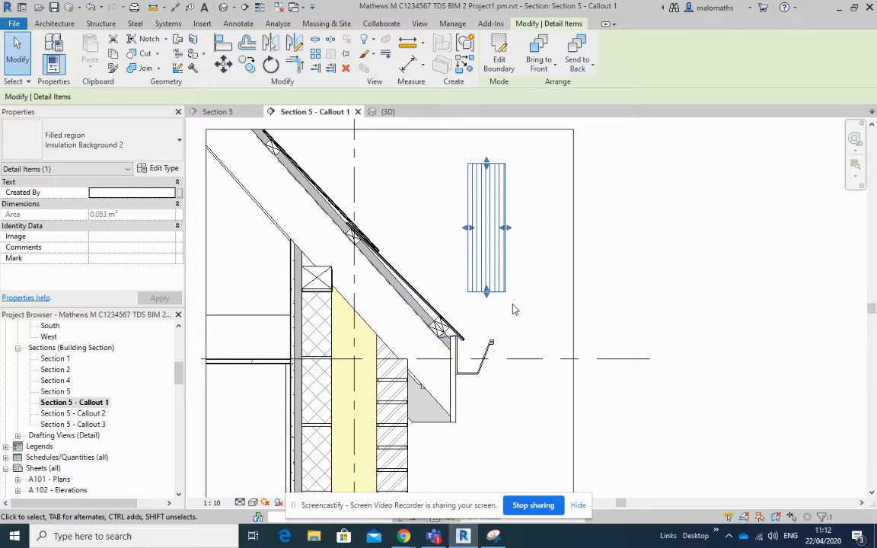
pyautogui.click(158, 169)
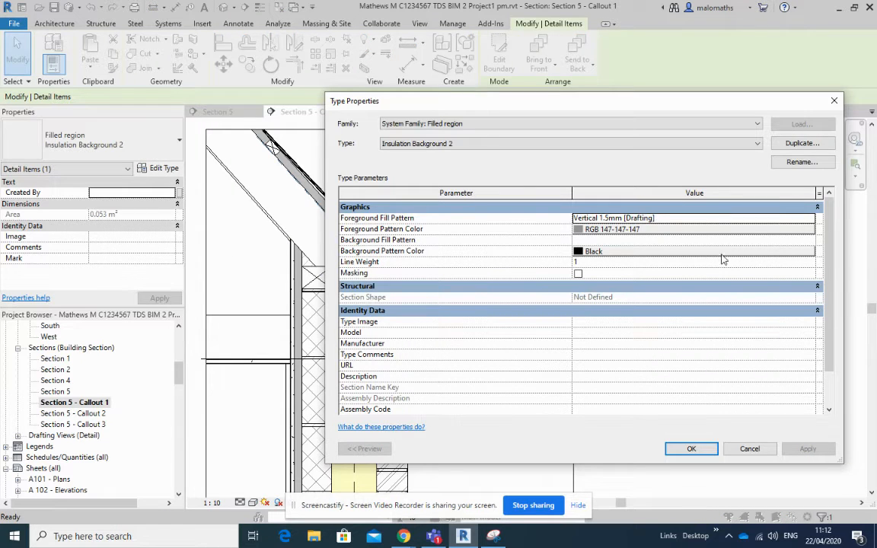
pyautogui.click(755, 218)
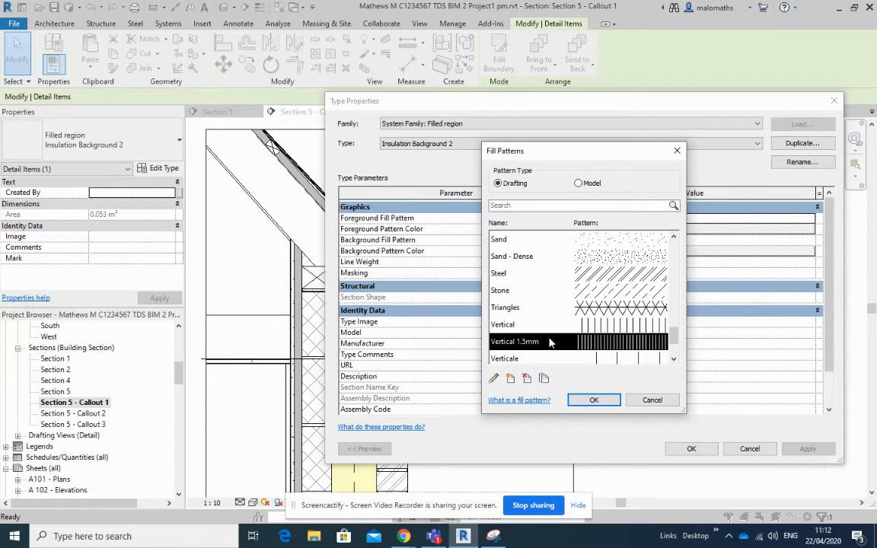
pyautogui.scroll(5, 550, 343)
pyautogui.click(538, 307)
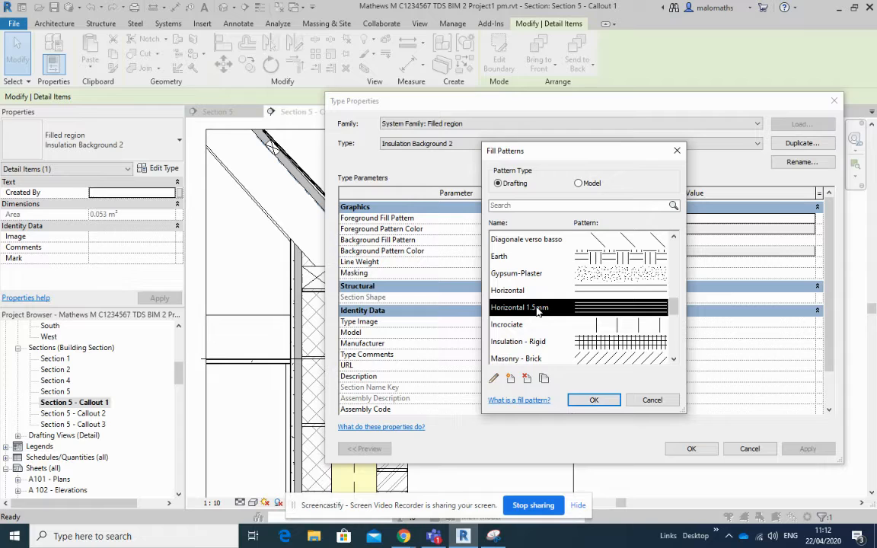
pyautogui.click(595, 401)
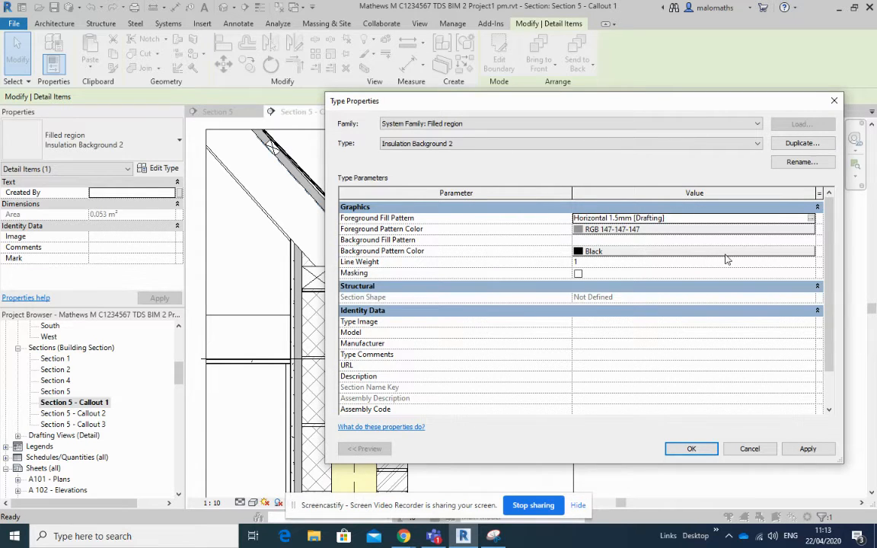
# - Give the Insulation Background 2 type a solid fill background pattern in light yellow, RGB 255-255-128, and apply the type changes
pyautogui.click(753, 240)
pyautogui.click(811, 240)
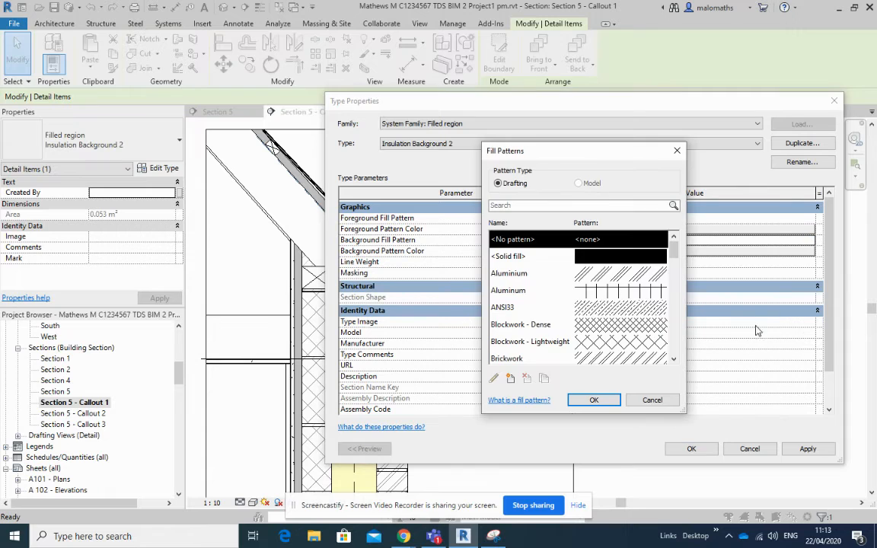
pyautogui.click(619, 257)
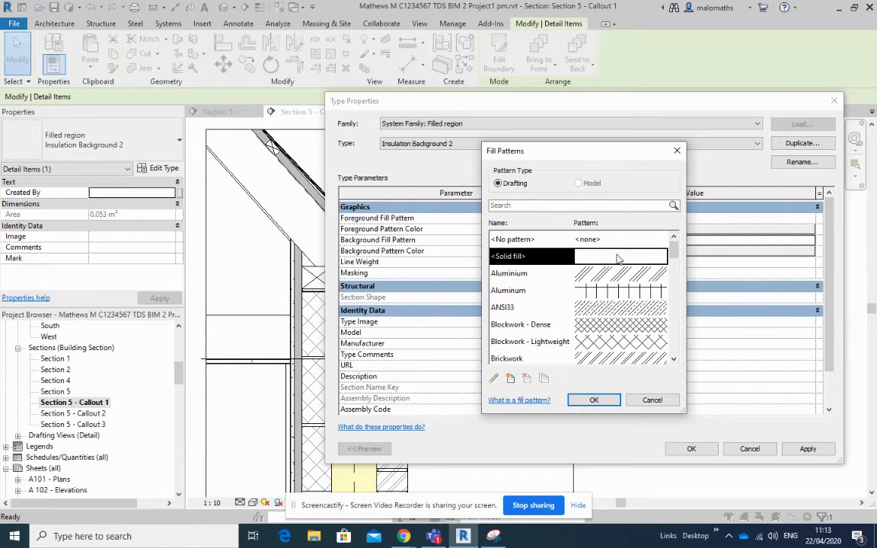
pyautogui.click(594, 400)
pyautogui.click(812, 252)
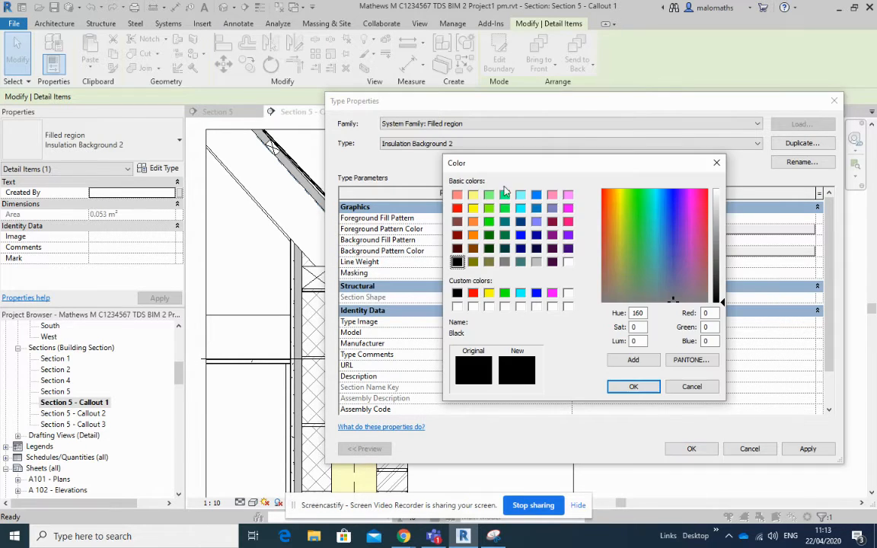
pyautogui.click(473, 195)
pyautogui.click(633, 386)
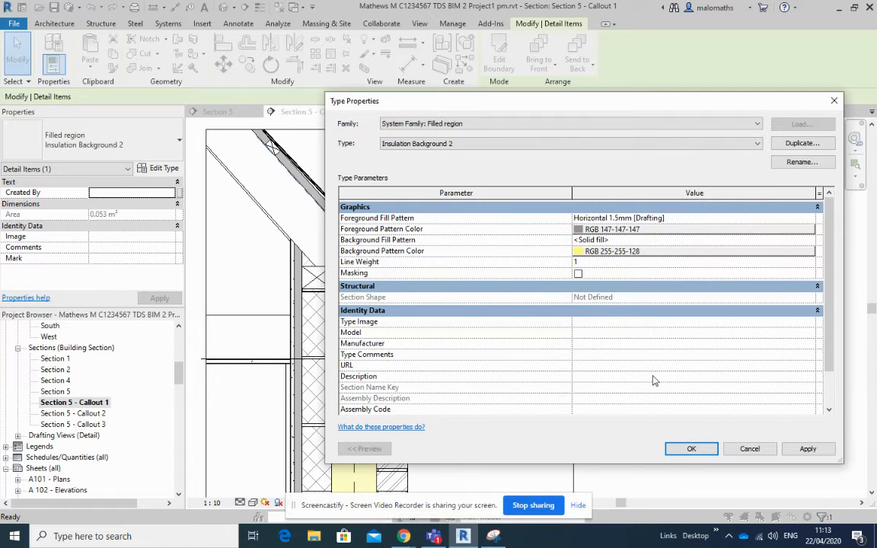
pyautogui.click(693, 450)
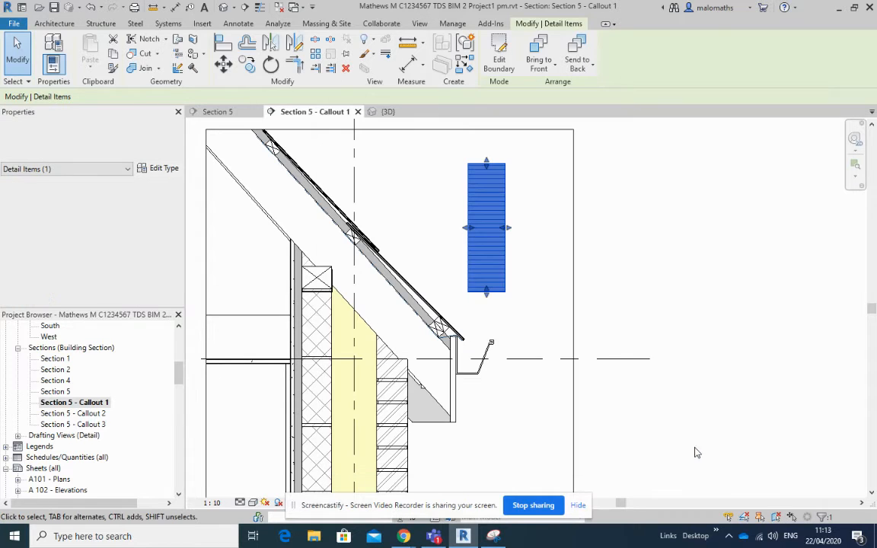
pyautogui.click(544, 294)
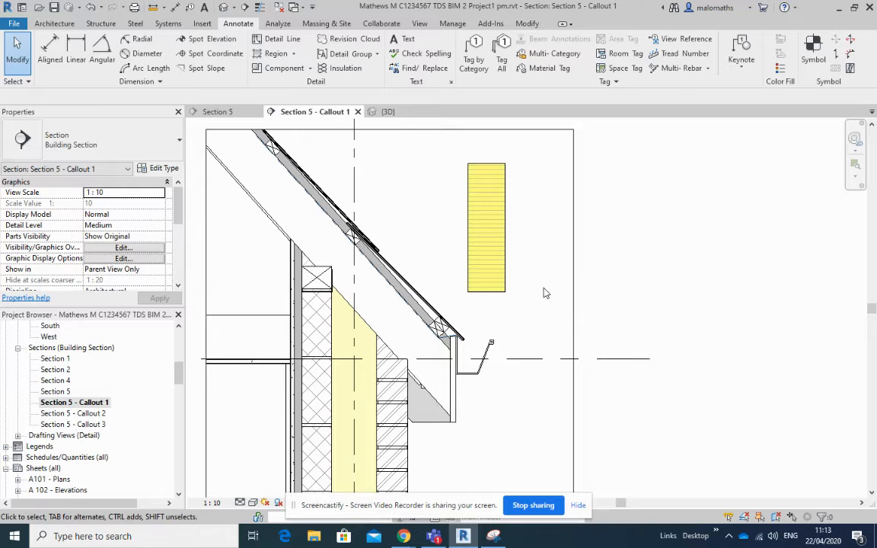
# - Move the filled region into the wall cavity and stretch it to the full cavity width and down to the callout's lower boundary
pyautogui.click(504, 205)
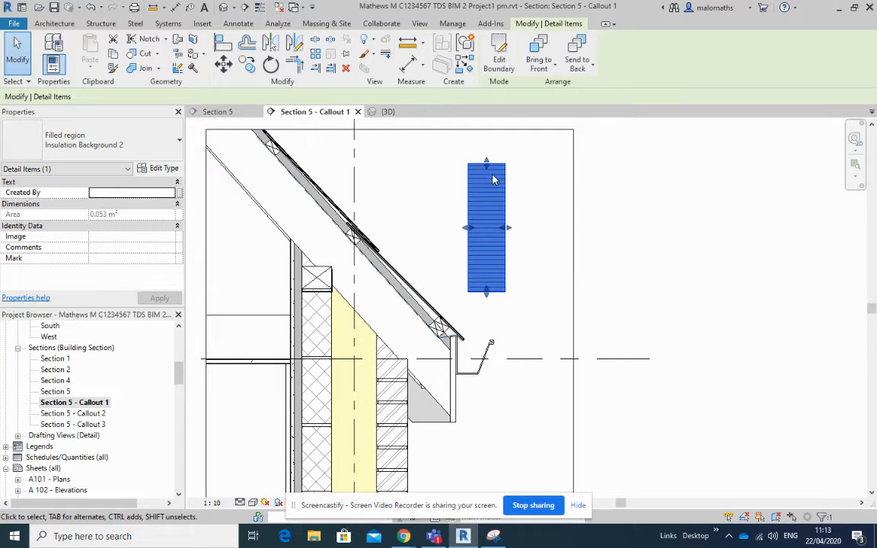
pyautogui.keyDown('ctrl'); pyautogui.moveTo(505, 185); pyautogui.dragTo(374, 352); pyautogui.keyUp('ctrl')
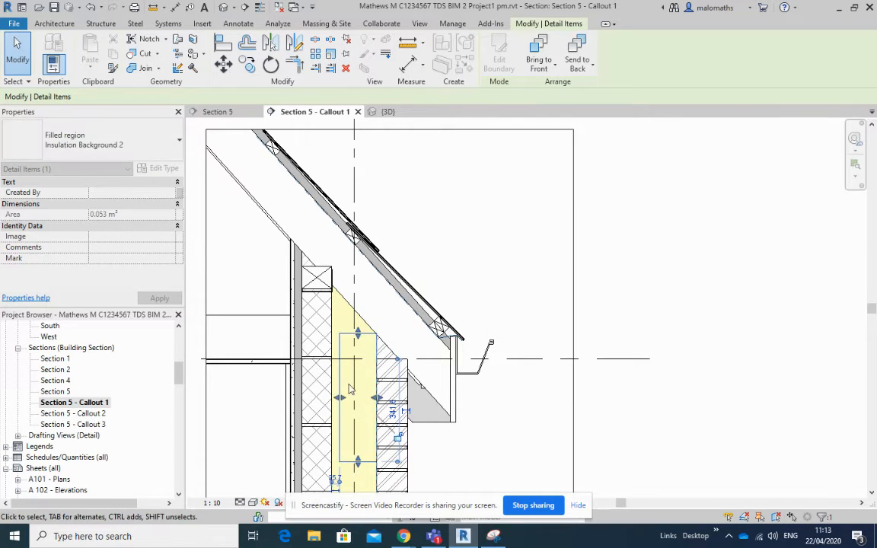
pyautogui.moveTo(340, 398); pyautogui.dragTo(332, 398)
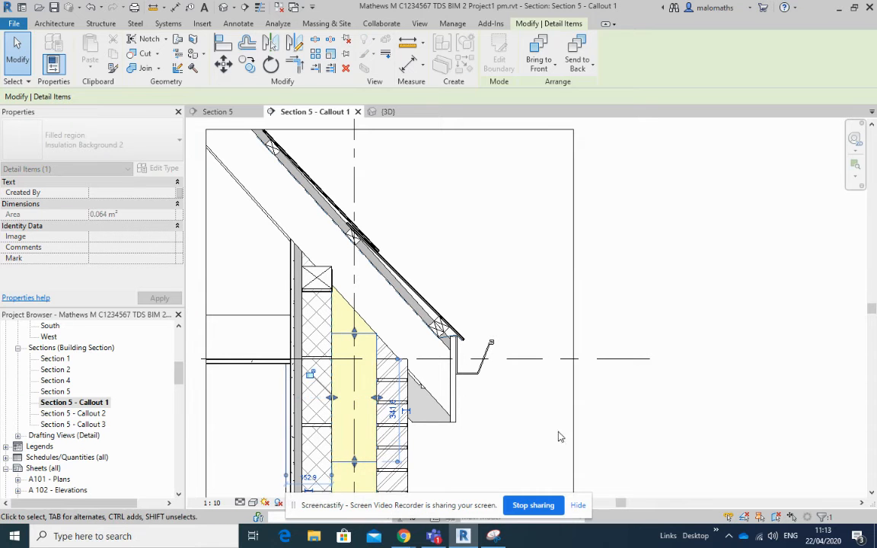
pyautogui.scroll(-2, 494, 457)
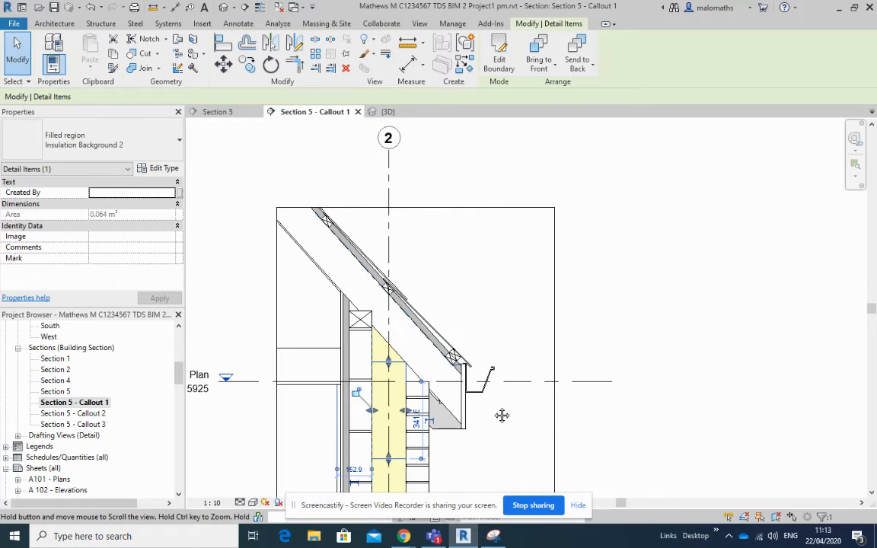
pyautogui.moveTo(501, 415); pyautogui.dragTo(500, 362, button='middle')
pyautogui.moveTo(386, 482); pyautogui.dragTo(388, 485)
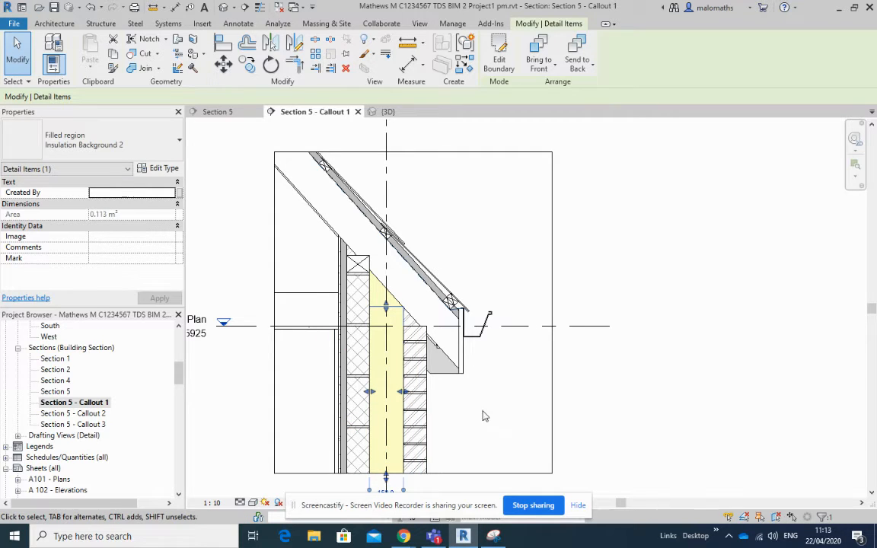
# - Turn on masking for the Insulation Background 2 filled region type
pyautogui.click(163, 169)
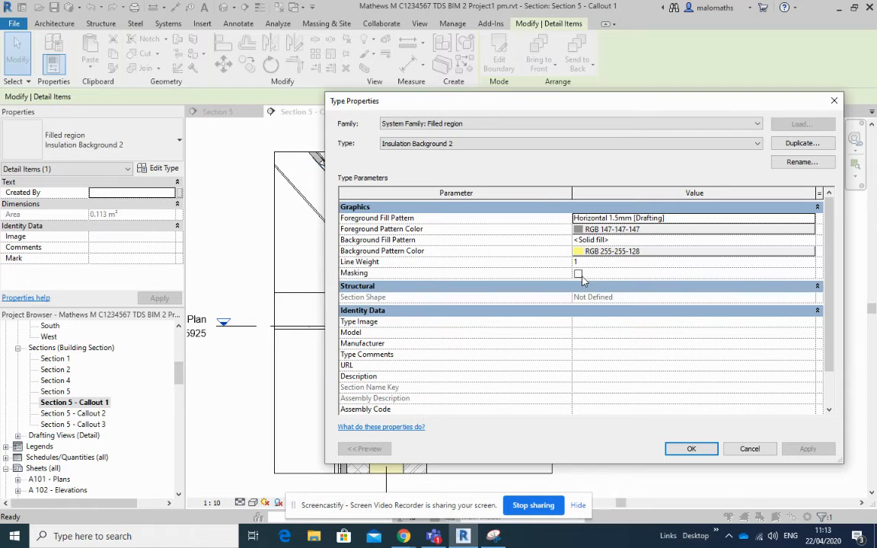
pyautogui.click(690, 448)
pyautogui.click(517, 382)
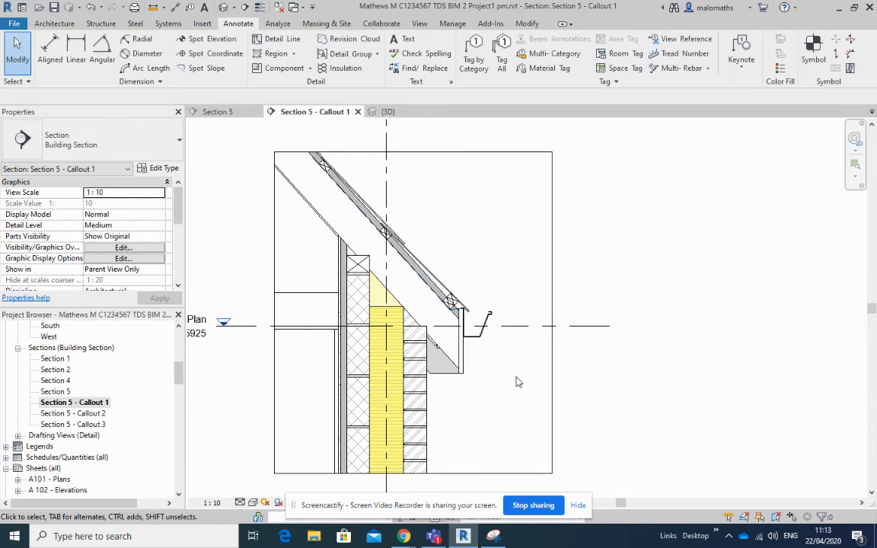
# - Edit the cavity insulation filled region's boundary, adding a line from its upper outer corner up along the roof slope towards the inner leaf
pyautogui.scroll(2, 389, 390)
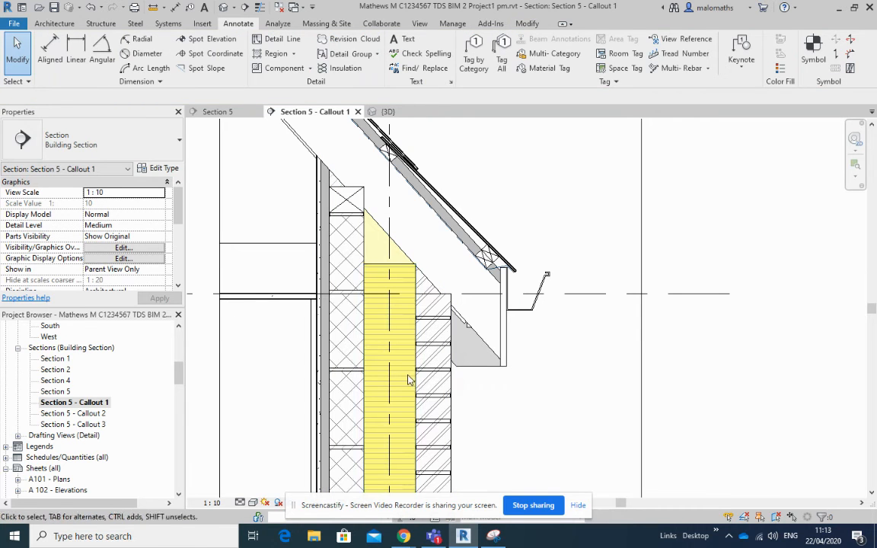
pyautogui.click(403, 268)
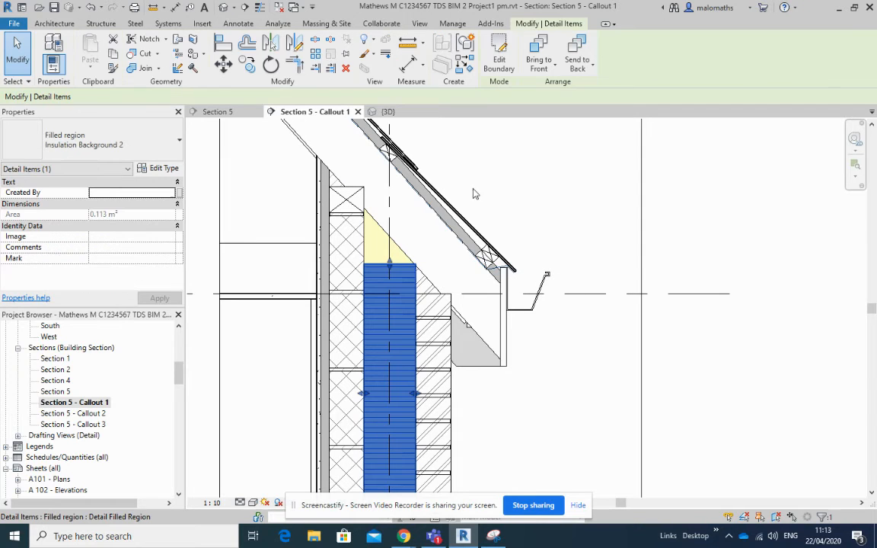
pyautogui.click(497, 65)
pyautogui.click(517, 41)
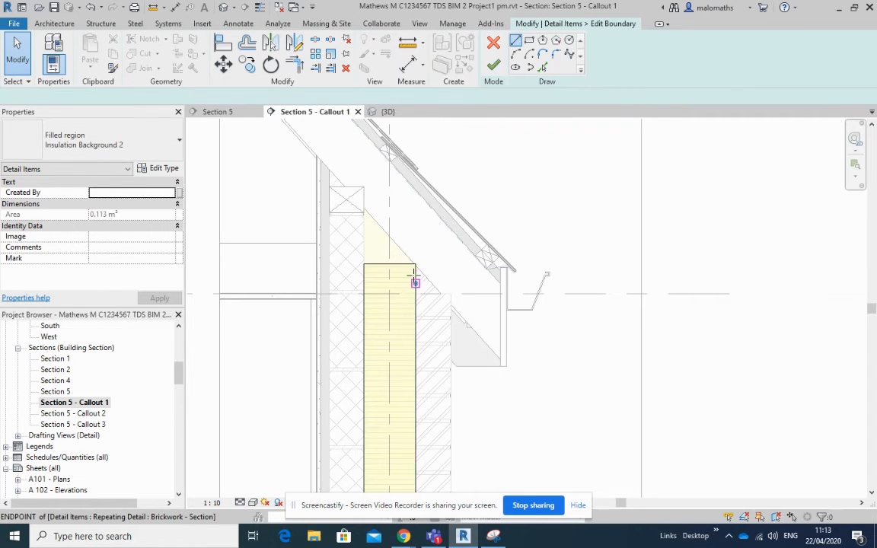
pyautogui.click(415, 264)
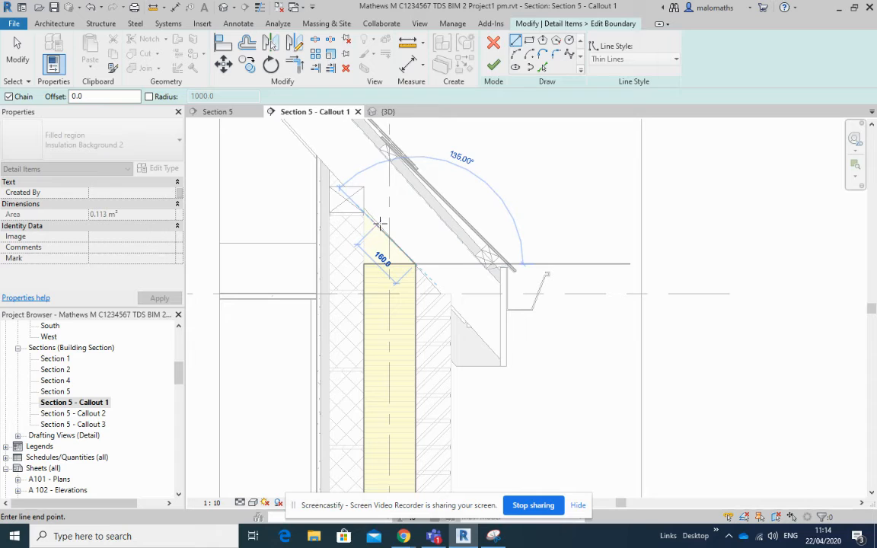
pyautogui.click(372, 220)
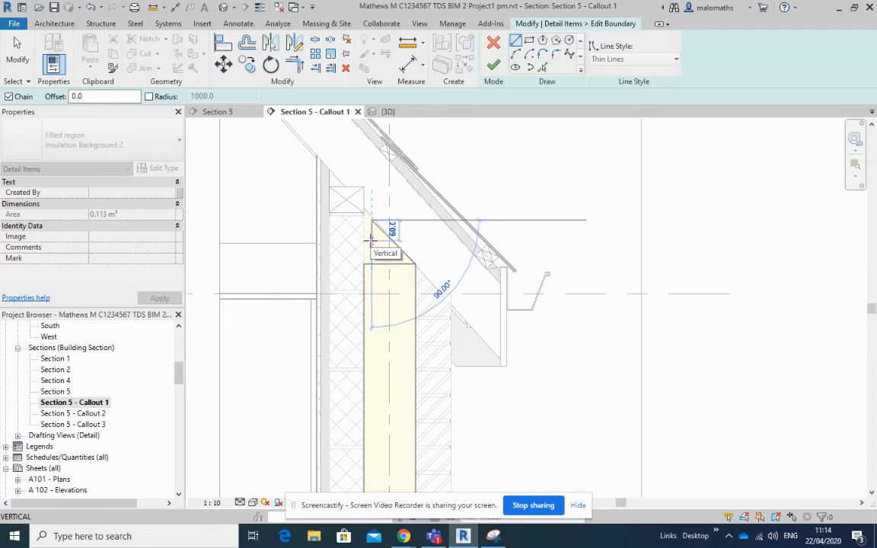
pyautogui.press('Escape')
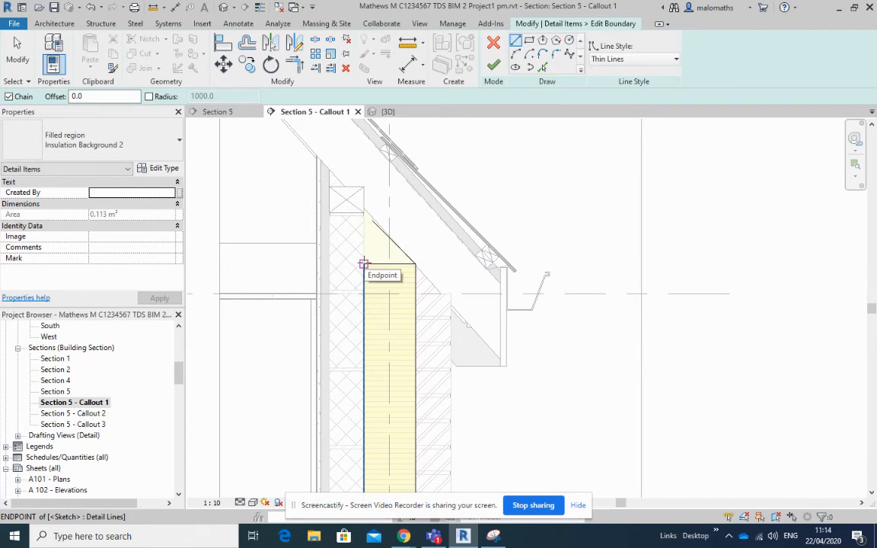
pyautogui.press('Escape')
# - Trim/extend the sloped boundary line and the region's inner vertical edge to meet at a corner
pyautogui.press('t')
pyautogui.press('r')
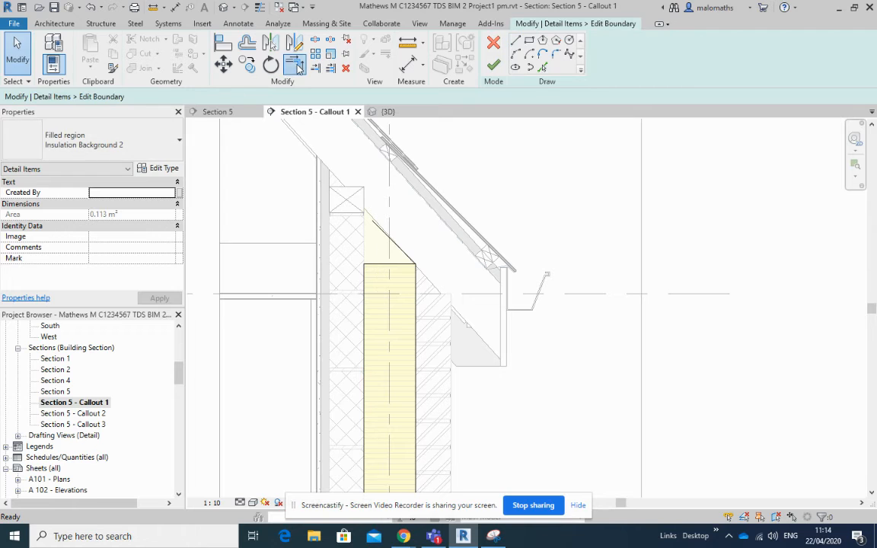
pyautogui.press('Escape')
# - Delete the old horizontal top line from the filled region's sketch and finish the boundary edit
pyautogui.click(381, 264)
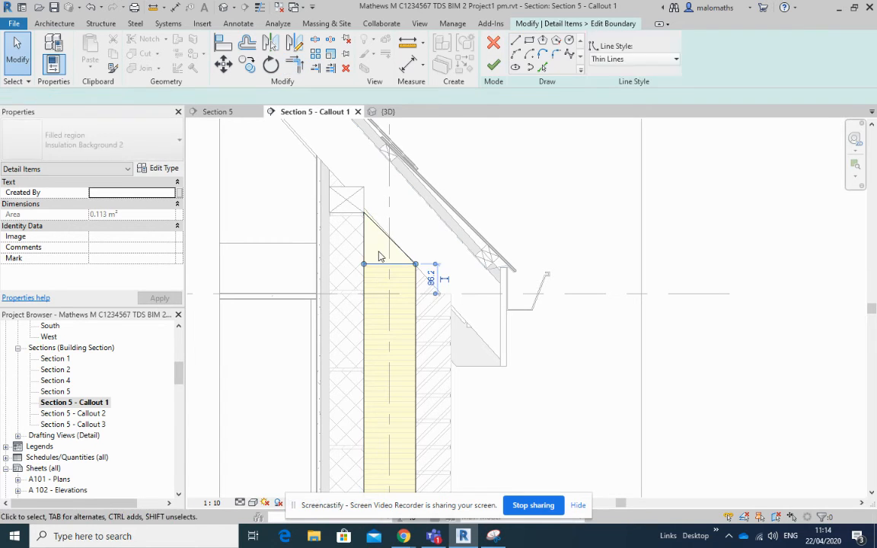
pyautogui.press('Escape')
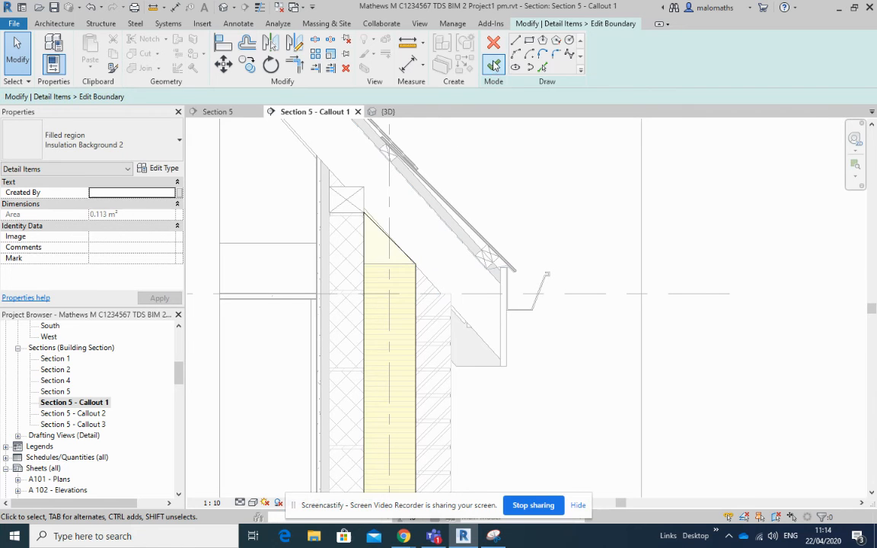
pyautogui.click(493, 65)
pyautogui.click(558, 237)
pyautogui.scroll(-2, 558, 237)
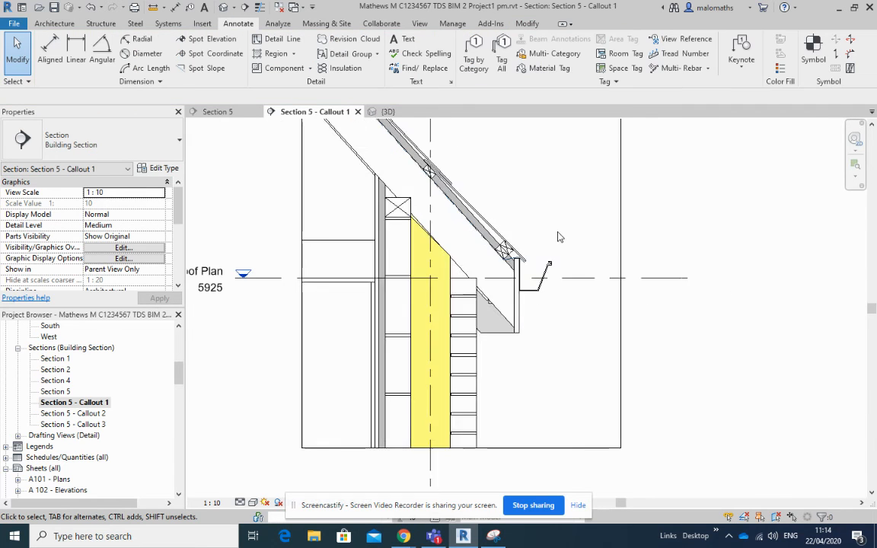
pyautogui.moveTo(558, 237); pyautogui.dragTo(523, 329, button='middle')
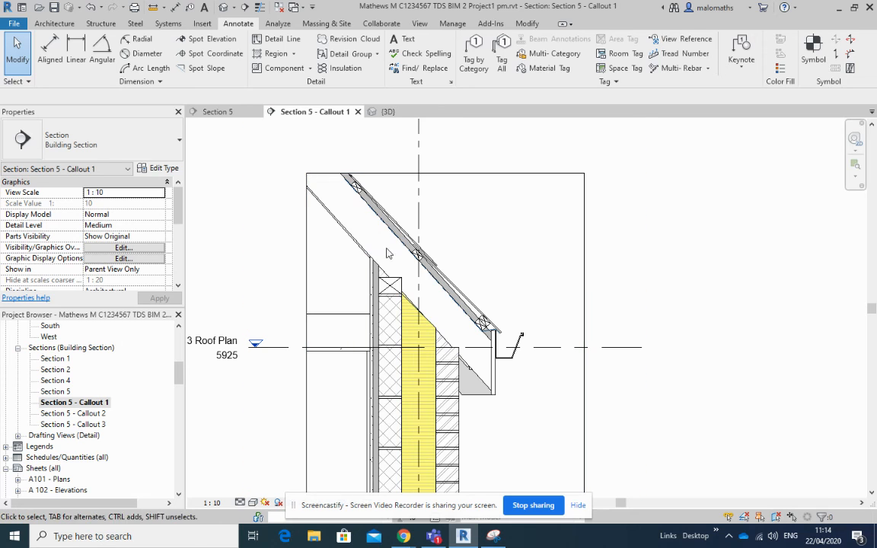
pyautogui.scroll(-2, 522, 247)
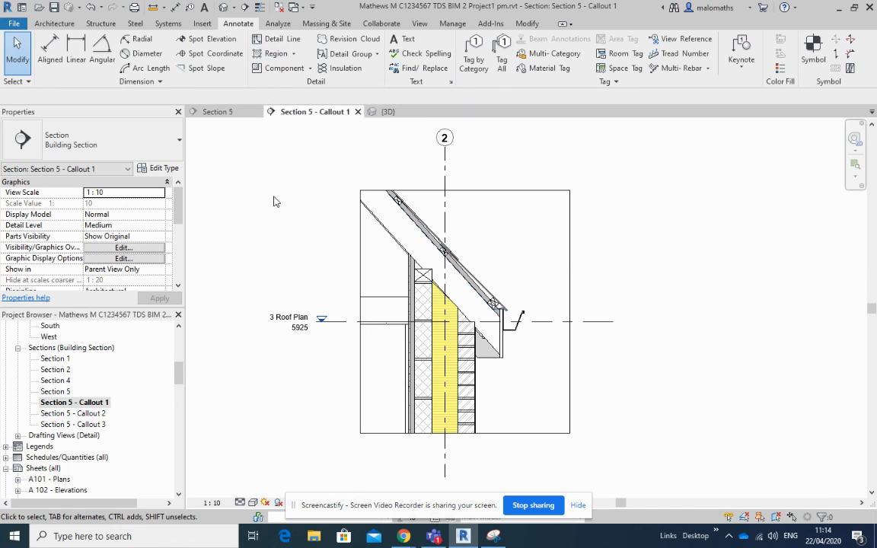
pyautogui.moveTo(308, 294); pyautogui.dragTo(289, 280, button='middle')
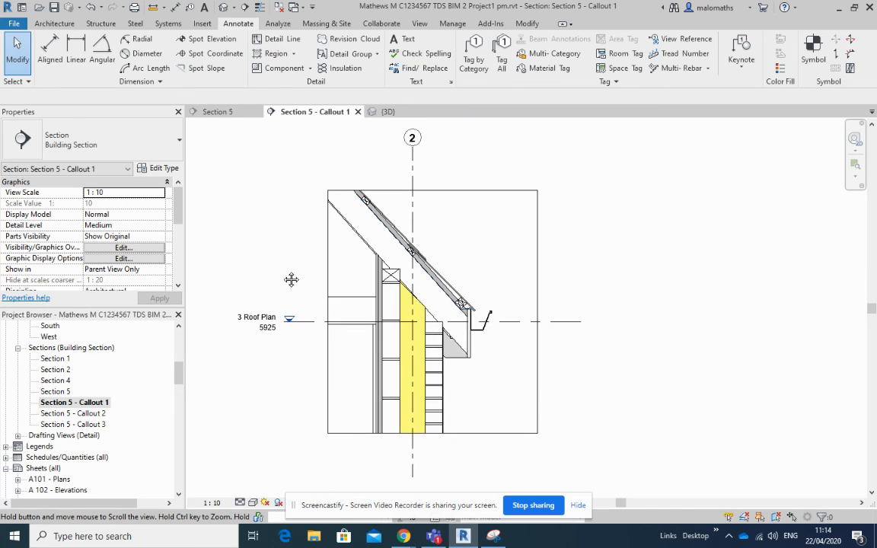